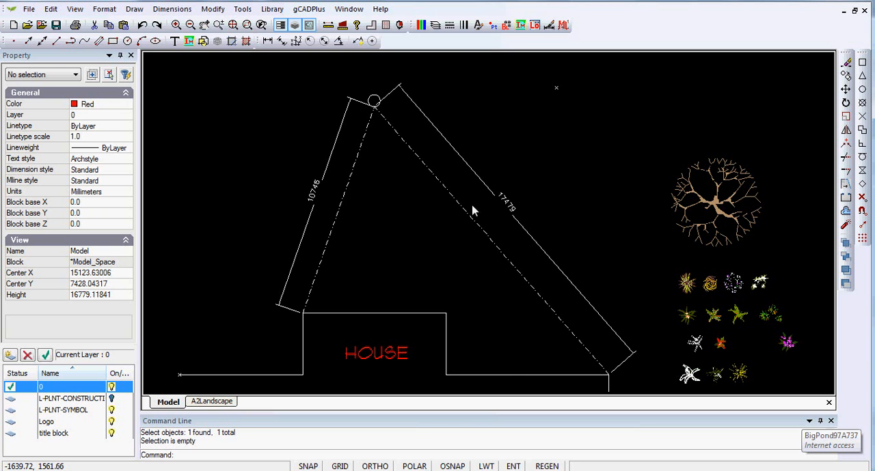
Step: Erase the two aligned dimensions, the two dash-dot lines and the small circle above the house
{"action": "left_click_drag", "start_coordinate": [518, 183], "coordinate": [270, 80]}
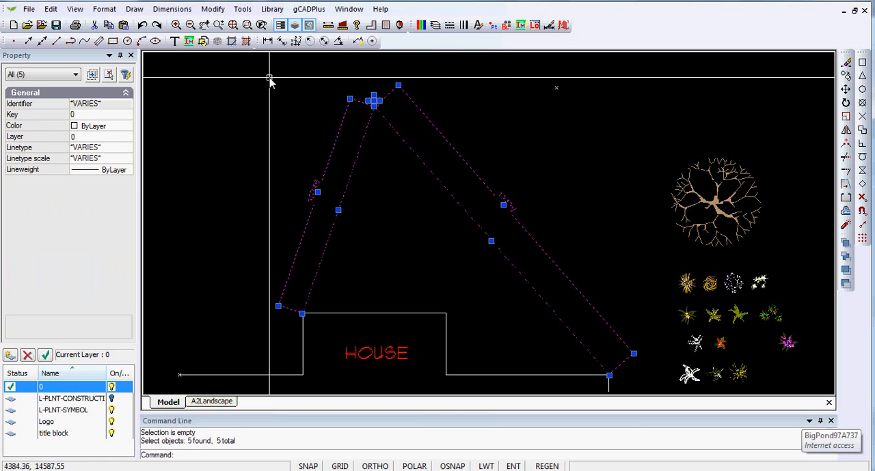
{"action": "right_click", "coordinate": [401, 229]}
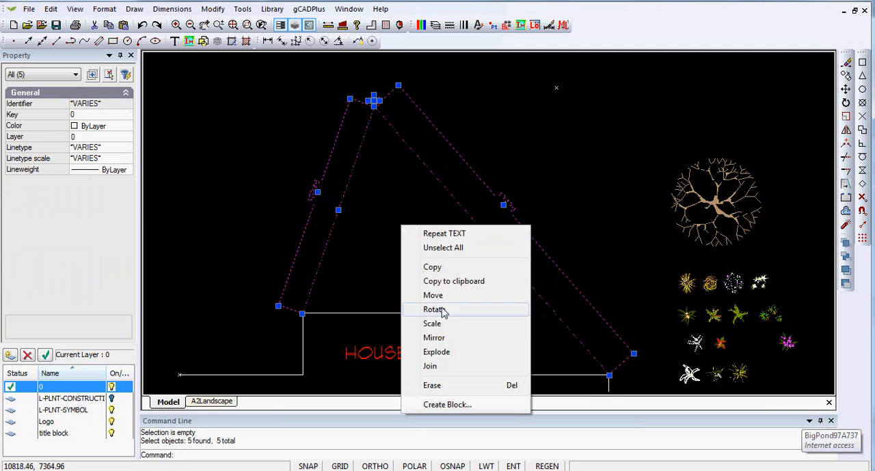
{"action": "left_click", "coordinate": [432, 386]}
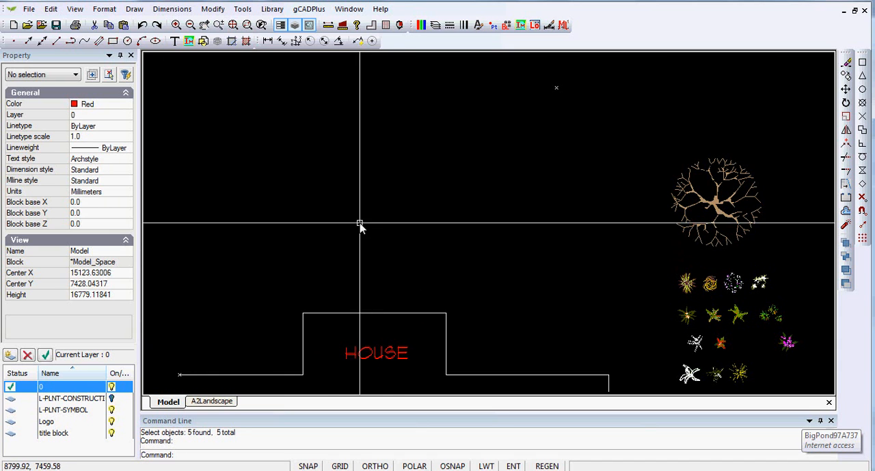
Step: Draw a circle of radius 10746 centred on the upper-left corner of the house's projecting part
{"action": "left_click", "coordinate": [134, 9]}
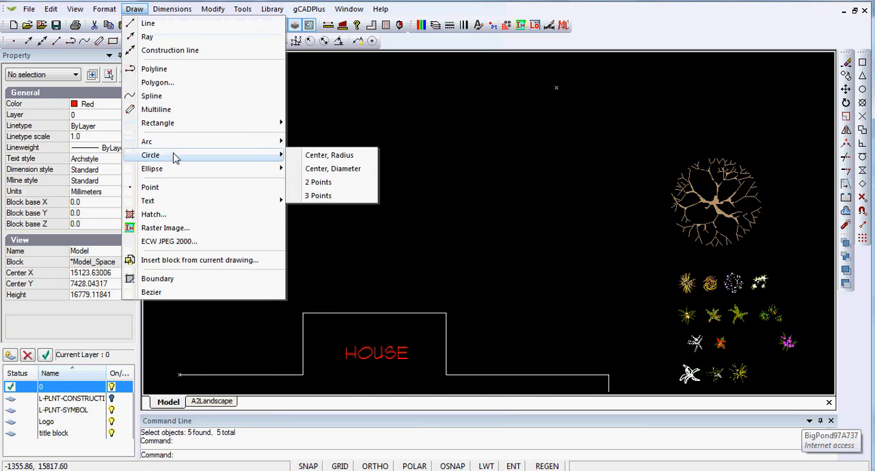
{"action": "mouse_move", "coordinate": [248, 162]}
{"action": "left_click", "coordinate": [328, 156]}
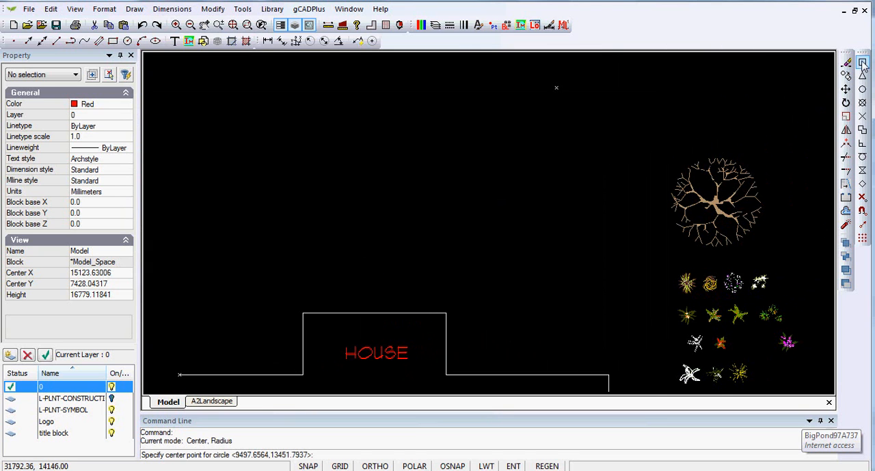
{"action": "key", "text": "F3"}
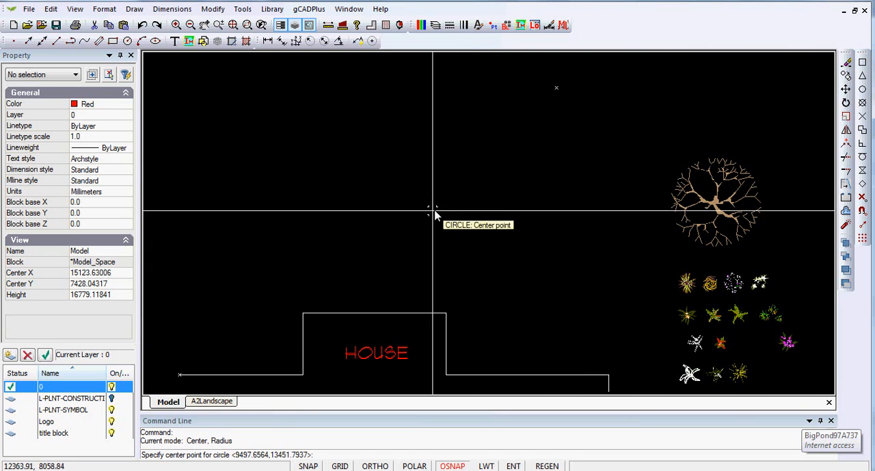
{"action": "left_click", "coordinate": [302, 314]}
{"action": "key", "text": "F3"}
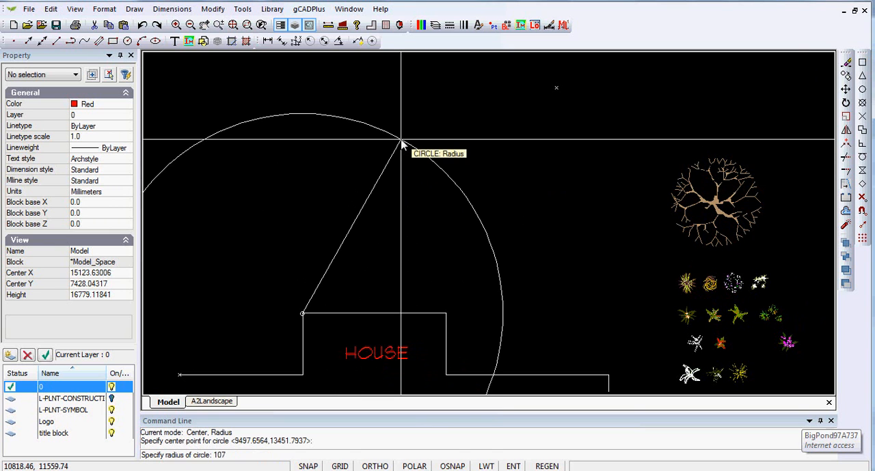
{"action": "left_click", "coordinate": [401, 143]}
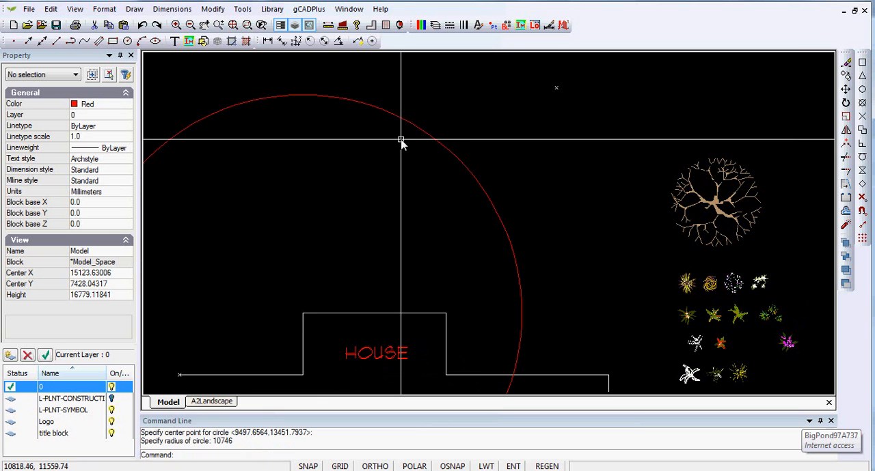
Step: Draw a yellow circle of radius 17479 centred on the corner at the right end of the house's wall line
{"action": "left_click", "coordinate": [118, 109]}
{"action": "left_click", "coordinate": [126, 106]}
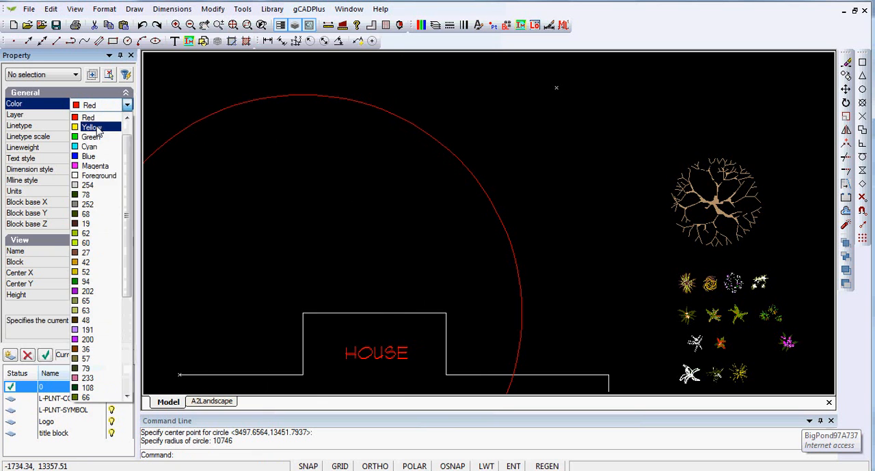
{"action": "left_click", "coordinate": [99, 128]}
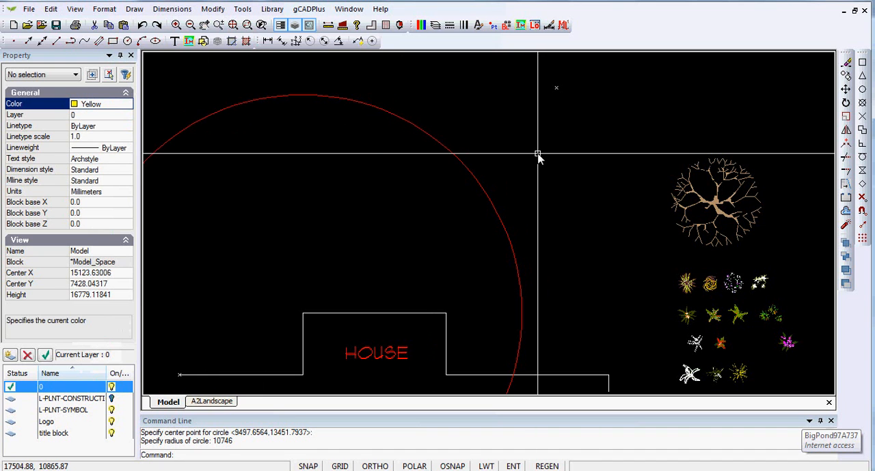
{"action": "right_click", "coordinate": [537, 156]}
{"action": "left_click", "coordinate": [584, 163]}
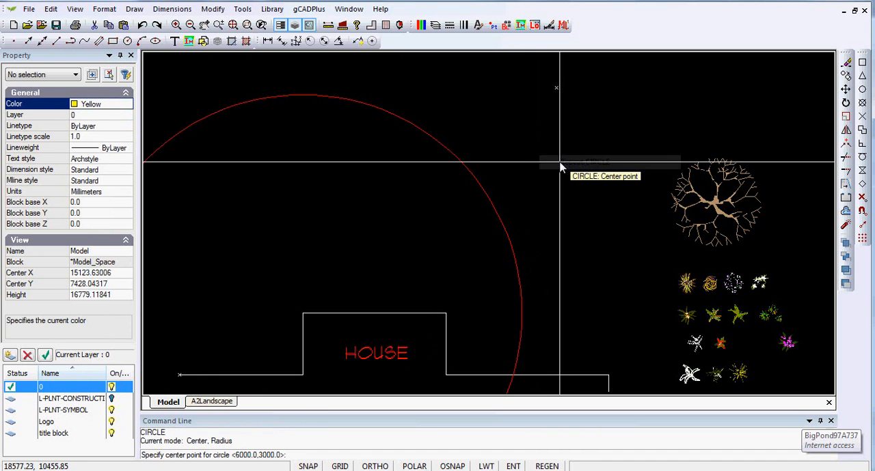
{"action": "left_click", "coordinate": [860, 65]}
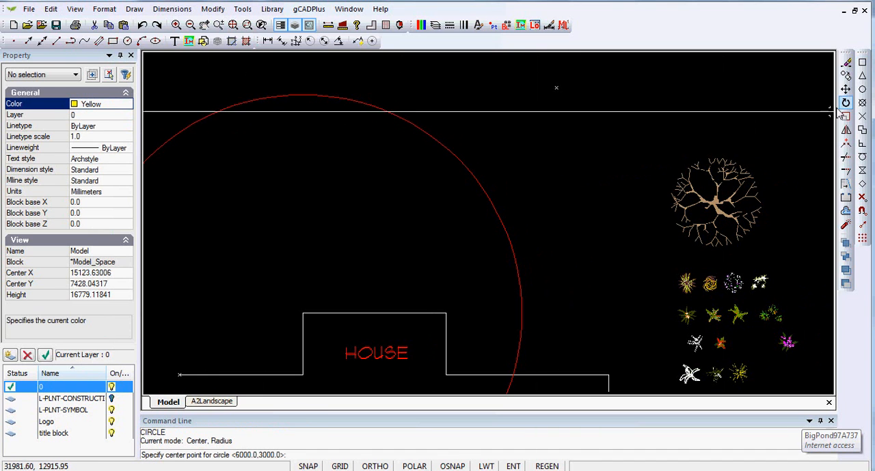
{"action": "left_click", "coordinate": [609, 376]}
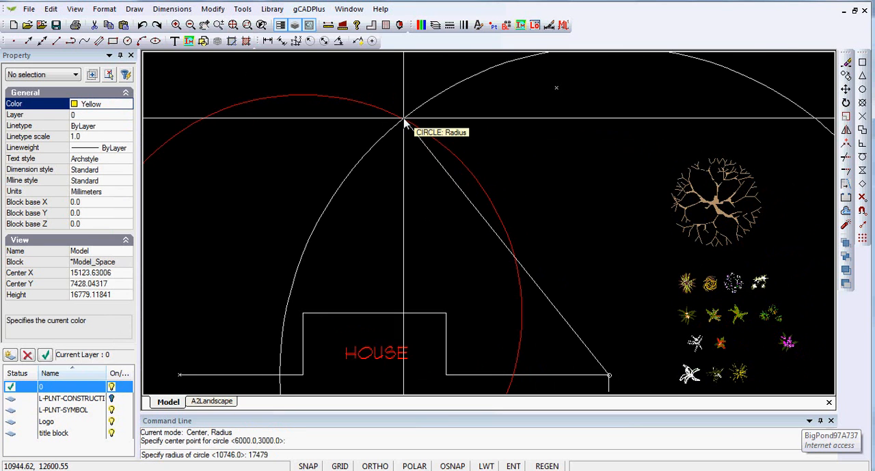
{"action": "left_click", "coordinate": [404, 121]}
Step: Draw a small circle of radius 200 in the empty area to the right of where the two large circles intersect
{"action": "scroll", "coordinate": [359, 191], "scroll_direction": "down", "scroll_amount": 2}
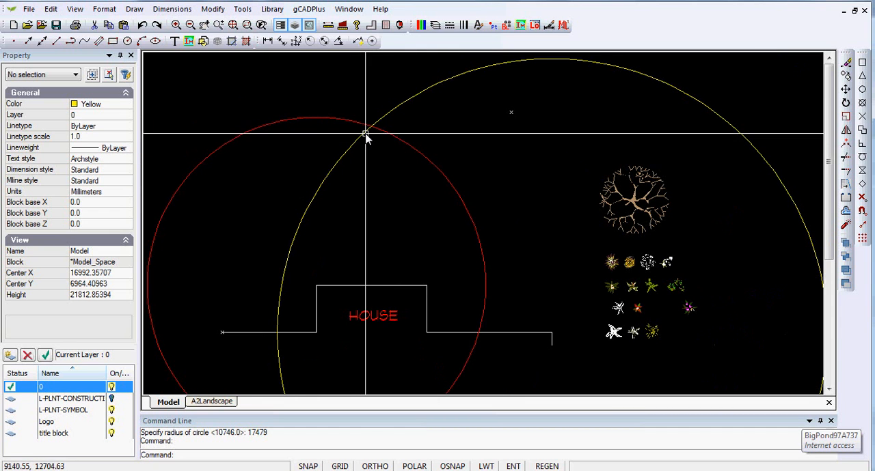
{"action": "scroll", "coordinate": [367, 136], "scroll_direction": "up", "scroll_amount": 3}
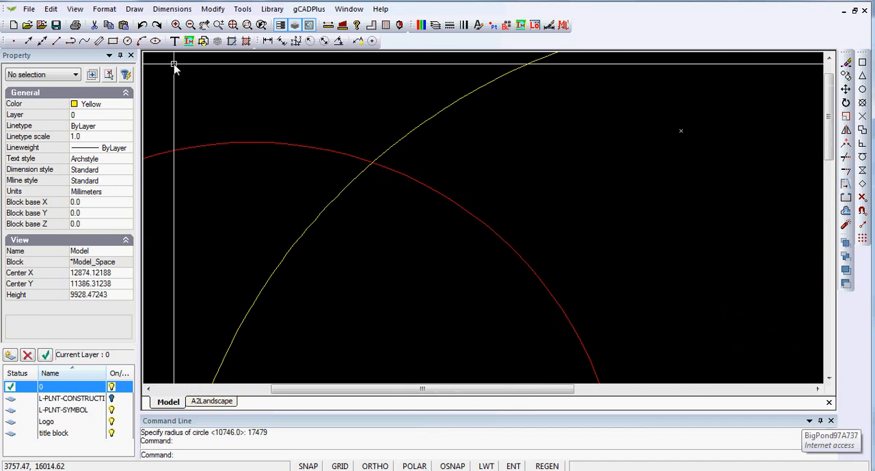
{"action": "left_click", "coordinate": [134, 10]}
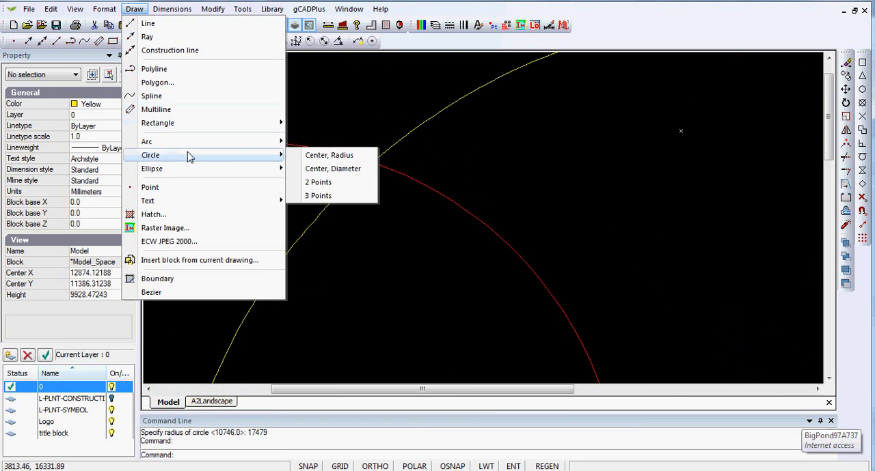
{"action": "mouse_move", "coordinate": [267, 163]}
{"action": "left_click", "coordinate": [320, 155]}
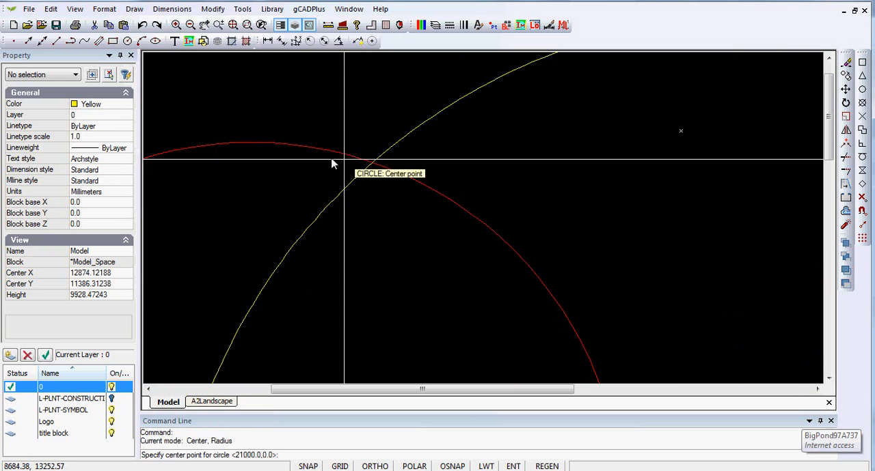
{"action": "left_click", "coordinate": [562, 182]}
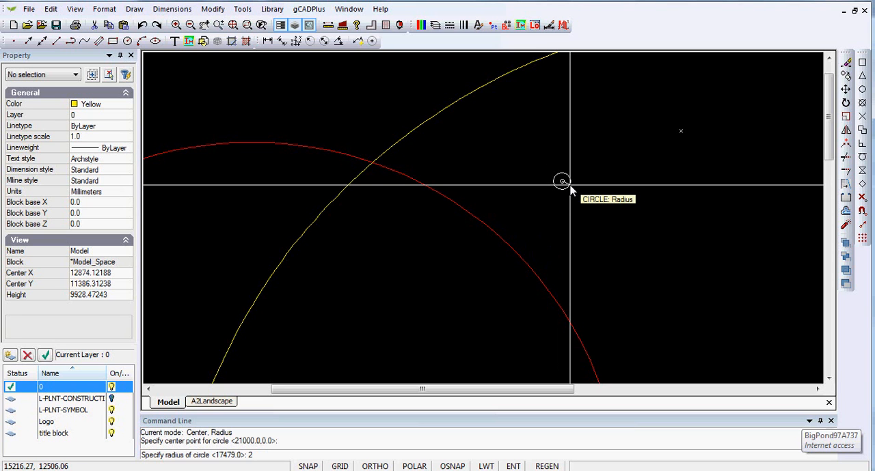
{"action": "type", "text": "00"}
{"action": "key", "text": "Return"}
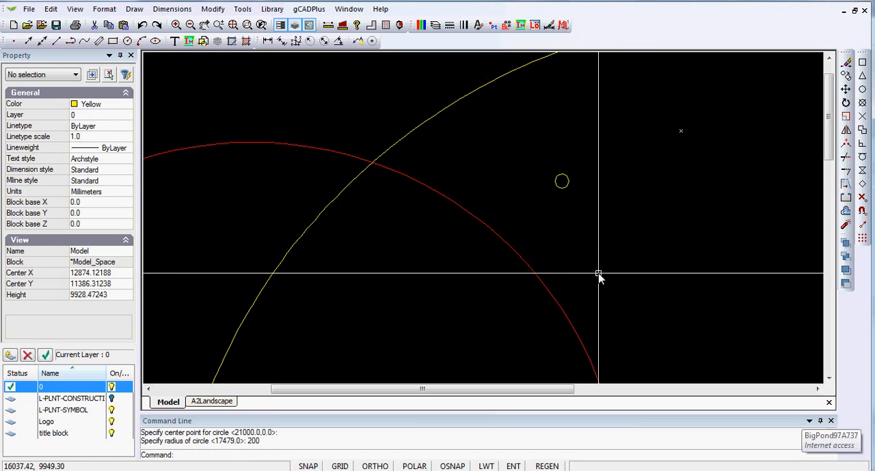
Step: Move the small circle by its bottom quadrant point onto the upper intersection of the red and yellow circles
{"action": "left_click", "coordinate": [562, 183]}
{"action": "scroll", "coordinate": [566, 182], "scroll_direction": "up", "scroll_amount": 3}
{"action": "scroll", "coordinate": [568, 208], "scroll_direction": "down", "scroll_amount": 3}
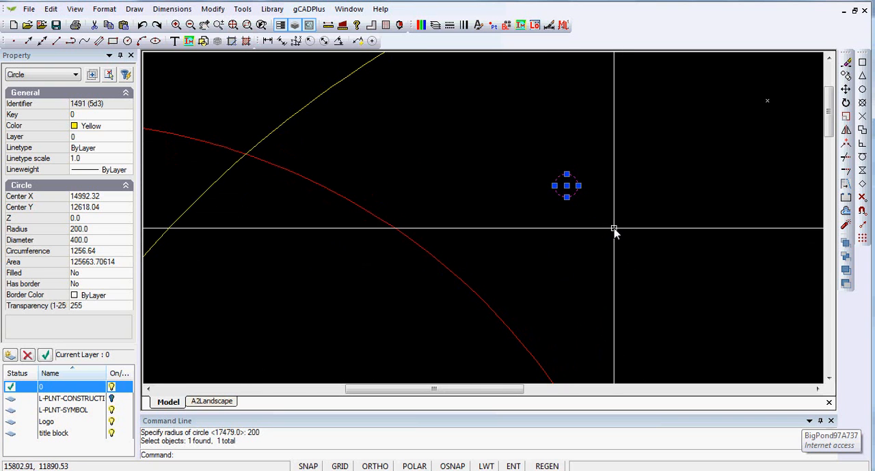
{"action": "right_click", "coordinate": [596, 179]}
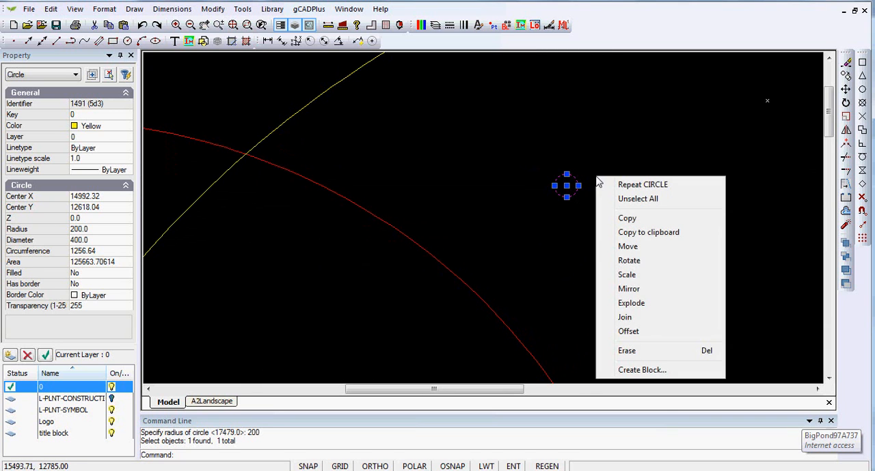
{"action": "left_click", "coordinate": [628, 247]}
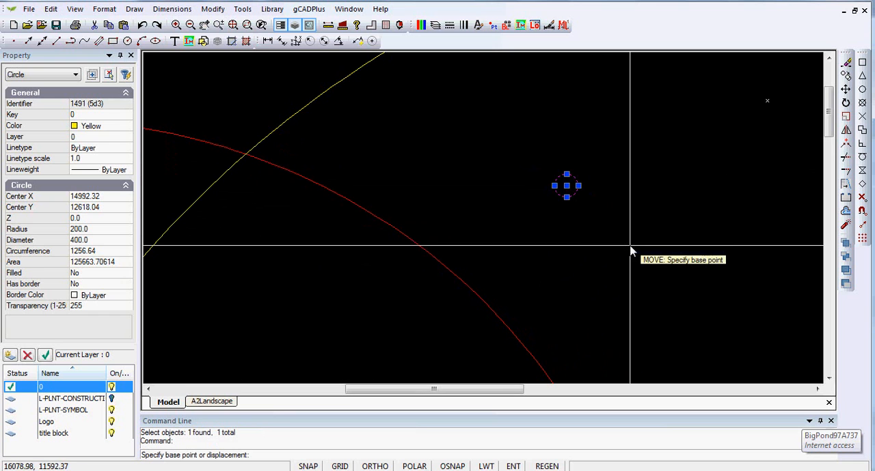
{"action": "left_click", "coordinate": [567, 203]}
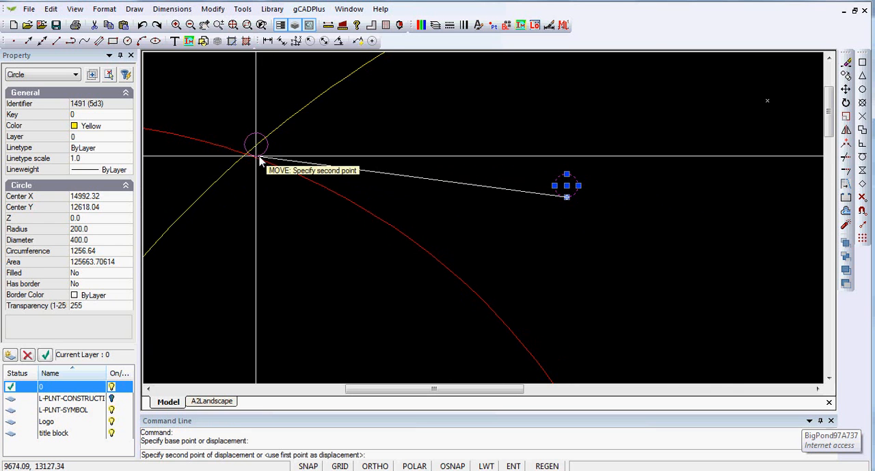
{"action": "scroll", "coordinate": [263, 162], "scroll_direction": "up", "scroll_amount": 4}
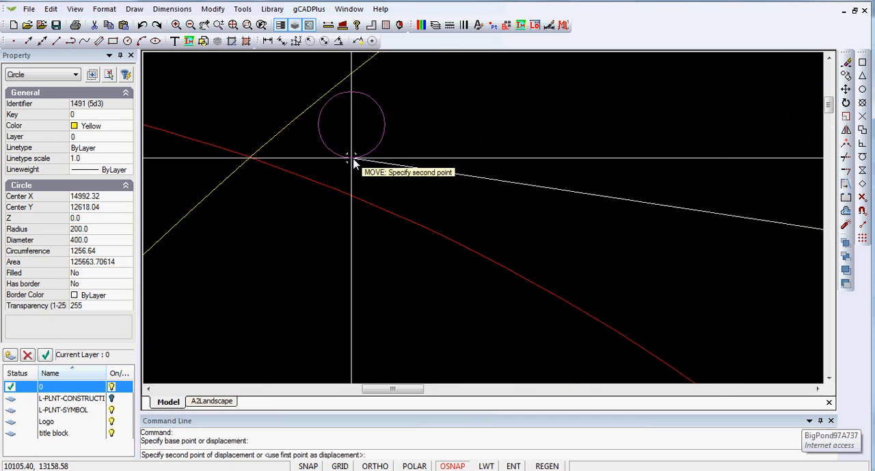
{"action": "left_click", "coordinate": [251, 159]}
Step: Erase the large red and yellow construction circles, keeping the small circle
{"action": "scroll", "coordinate": [305, 166], "scroll_direction": "down", "scroll_amount": 10}
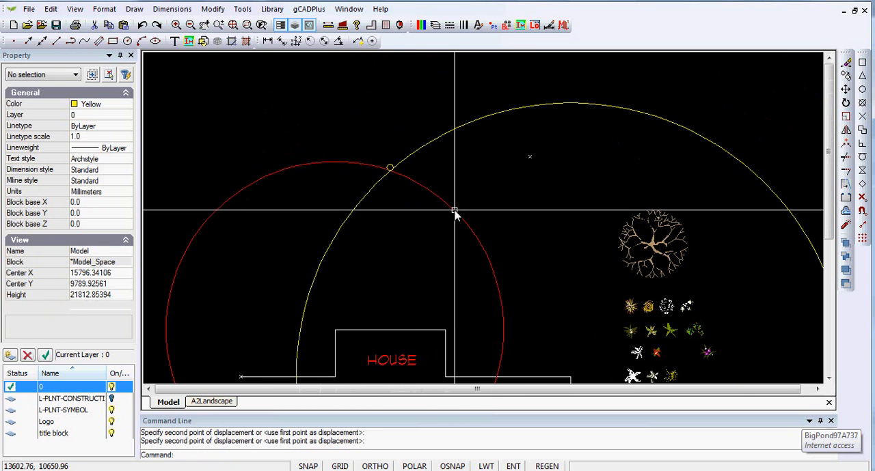
{"action": "left_click", "coordinate": [453, 210]}
{"action": "left_click", "coordinate": [423, 151]}
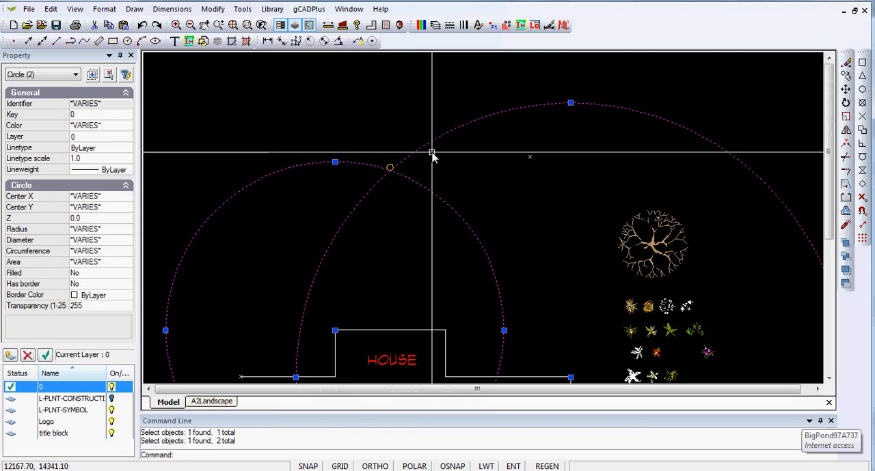
{"action": "right_click", "coordinate": [446, 166]}
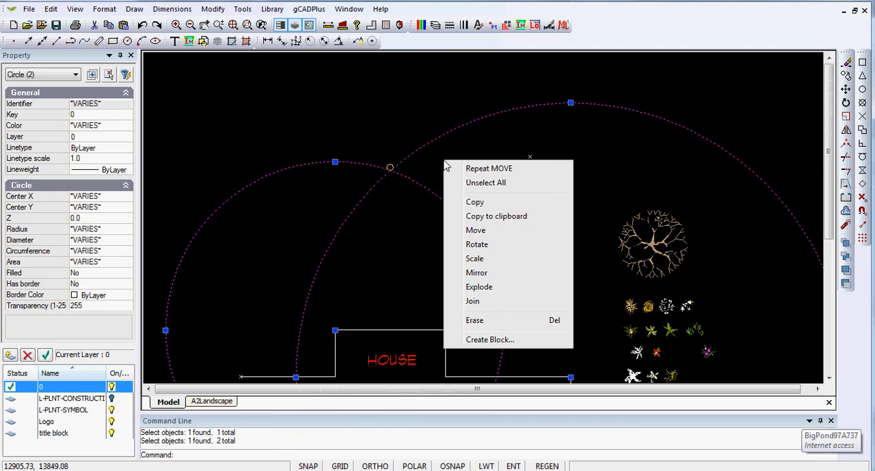
{"action": "left_click", "coordinate": [498, 321]}
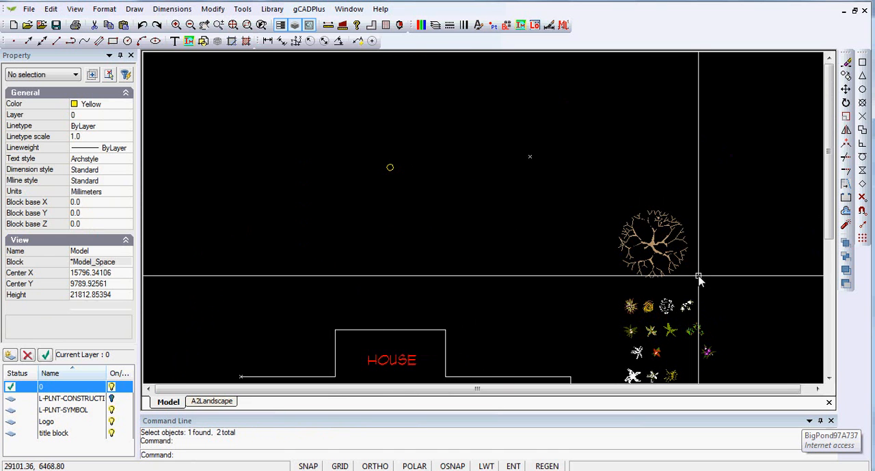
Step: Move the DeciduousTree block by its insertion point onto the centre of the small yellow circle above the house
{"action": "left_click", "coordinate": [658, 255]}
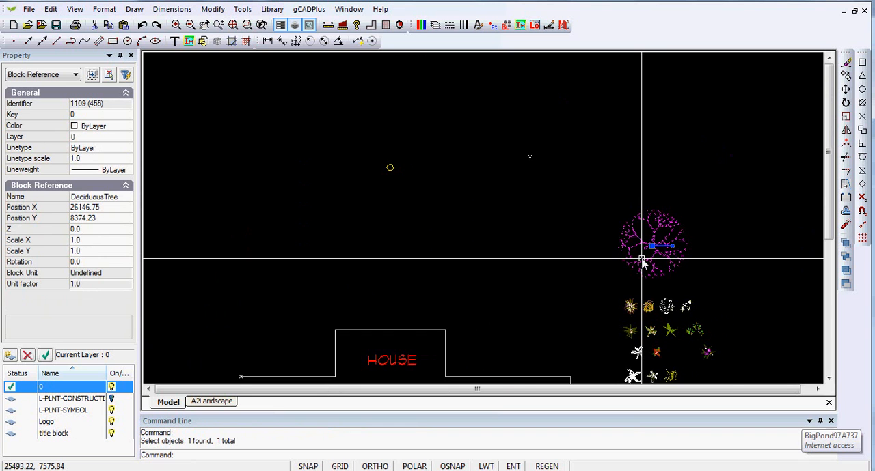
{"action": "scroll", "coordinate": [641, 259], "scroll_direction": "up", "scroll_amount": 2}
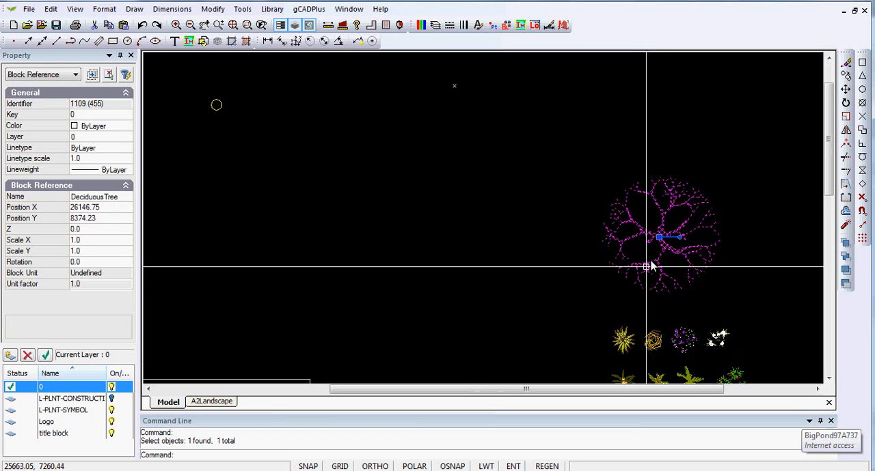
{"action": "right_click", "coordinate": [554, 247]}
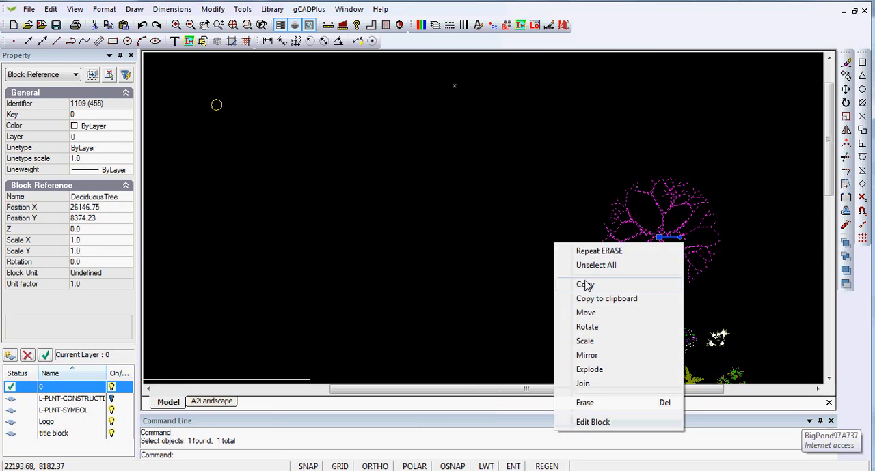
{"action": "left_click", "coordinate": [600, 316]}
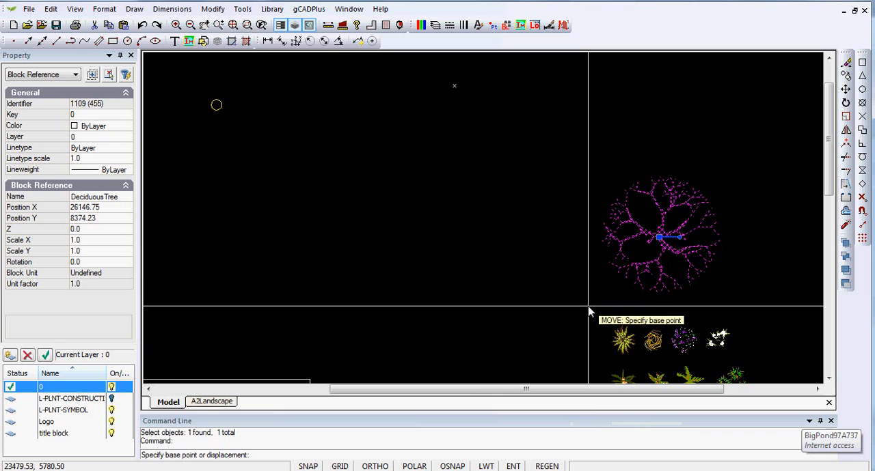
{"action": "left_click", "coordinate": [660, 238]}
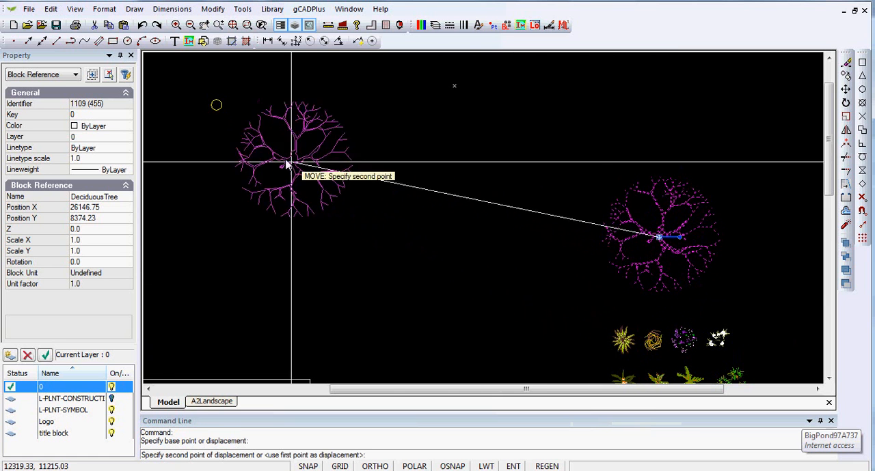
{"action": "middle_click_drag", "start_coordinate": [329, 176], "coordinate": [550, 228]}
{"action": "scroll", "coordinate": [479, 230], "scroll_direction": "up", "scroll_amount": 5}
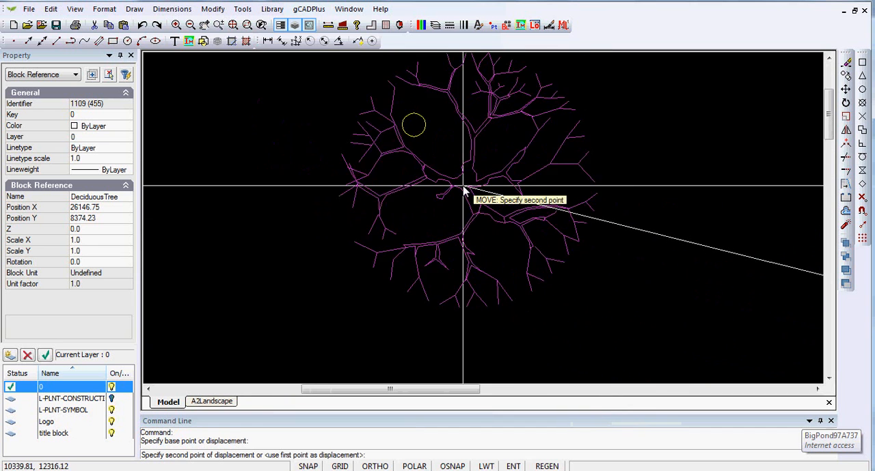
{"action": "middle_click_drag", "start_coordinate": [449, 179], "coordinate": [451, 249]}
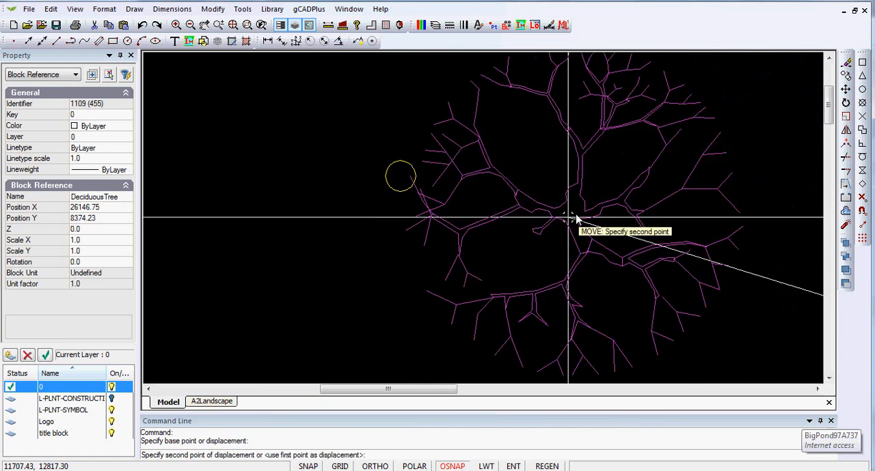
{"action": "left_click", "coordinate": [412, 185]}
{"action": "scroll", "coordinate": [413, 186], "scroll_direction": "down", "scroll_amount": 5}
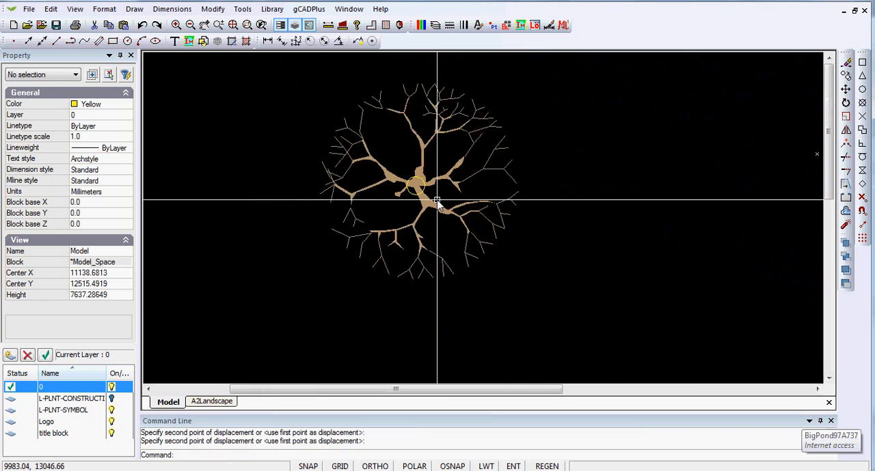
{"action": "scroll", "coordinate": [448, 289], "scroll_direction": "down", "scroll_amount": 3}
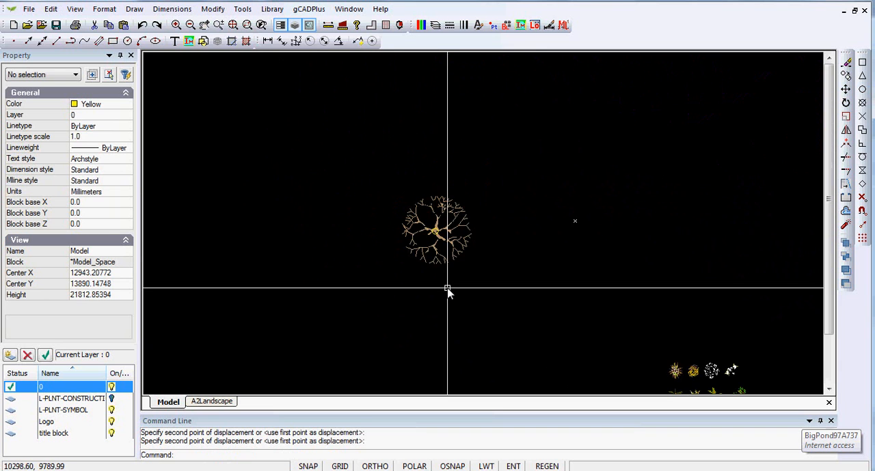
{"action": "scroll", "coordinate": [455, 289], "scroll_direction": "down", "scroll_amount": 2}
{"action": "middle_click_drag", "start_coordinate": [446, 308], "coordinate": [422, 228]}
{"action": "scroll", "coordinate": [421, 228], "scroll_direction": "up", "scroll_amount": 1}
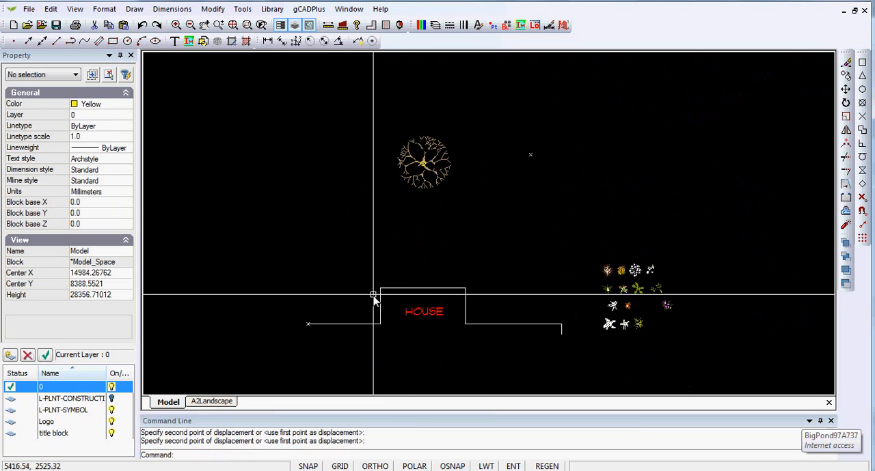